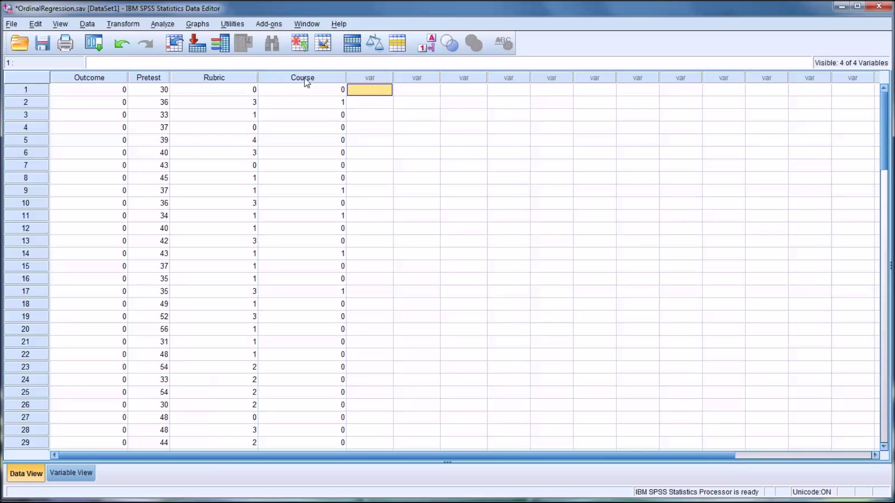
{"action": "left_click", "coordinate": [428, 49]}
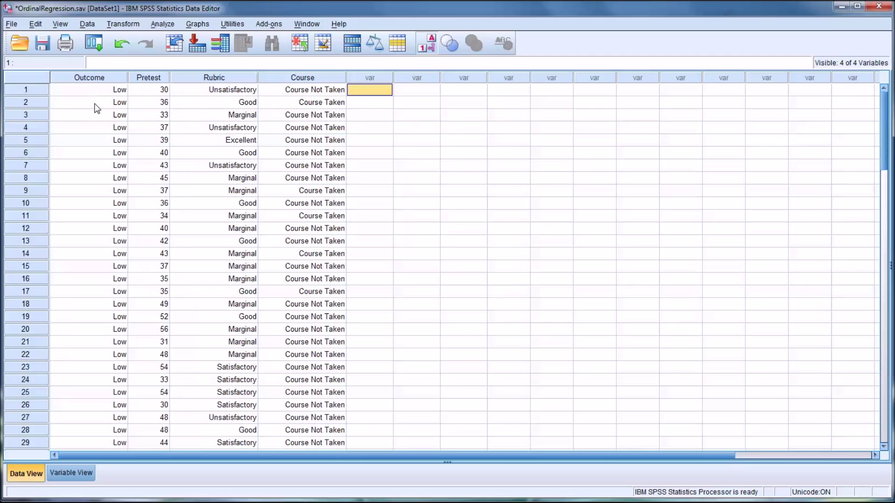
{"action": "scroll", "coordinate": [93, 120], "scroll_direction": "down", "scroll_amount": 16}
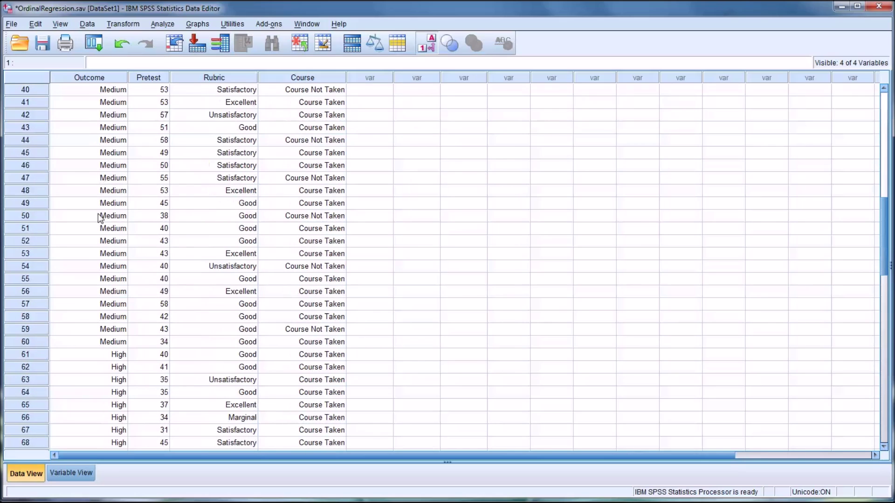
{"action": "scroll", "coordinate": [99, 222], "scroll_direction": "down", "scroll_amount": 1}
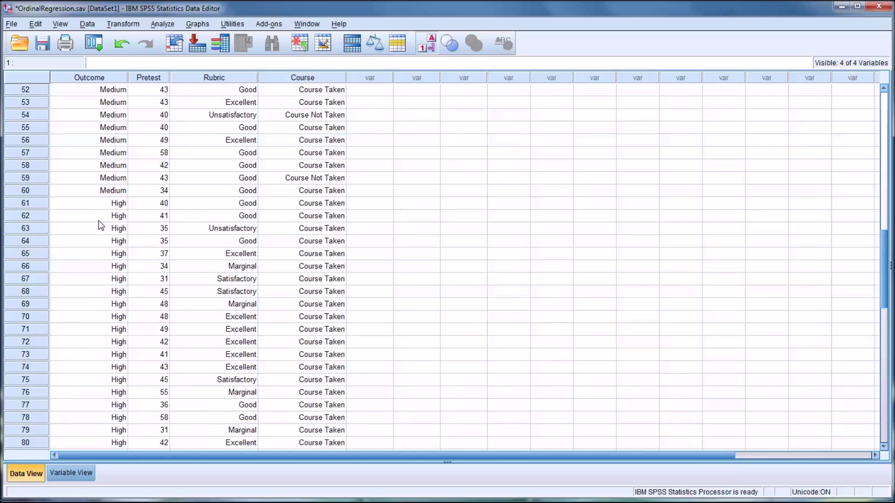
{"action": "scroll", "coordinate": [99, 225], "scroll_direction": "up", "scroll_amount": 12}
{"action": "scroll", "coordinate": [98, 225], "scroll_direction": "up", "scroll_amount": 5}
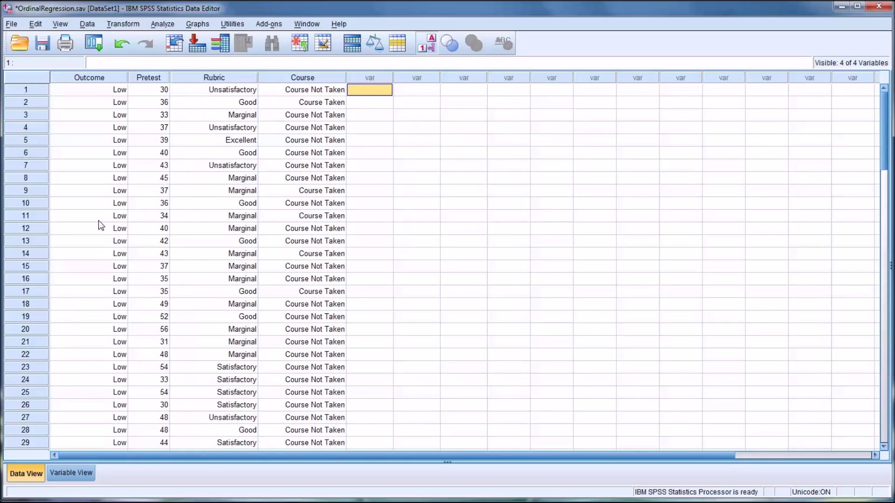
{"action": "left_click", "coordinate": [151, 80]}
{"action": "scroll", "coordinate": [152, 112], "scroll_direction": "down", "scroll_amount": 5}
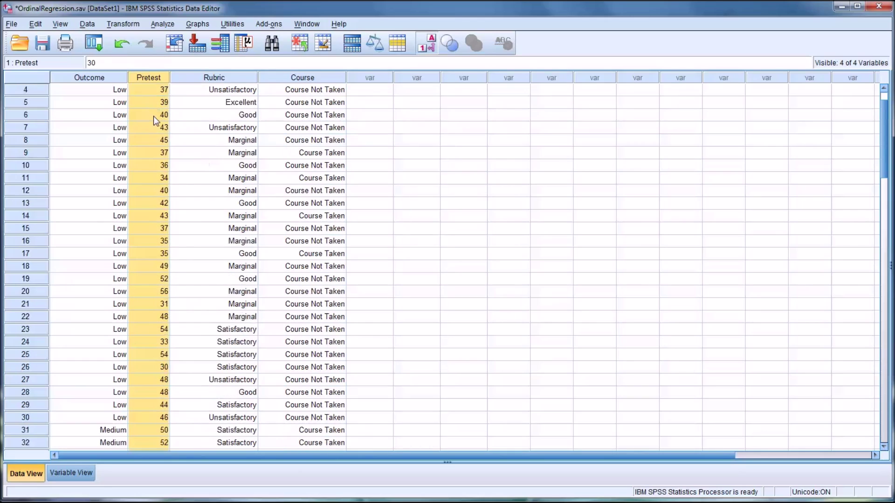
{"action": "scroll", "coordinate": [158, 141], "scroll_direction": "up", "scroll_amount": 5}
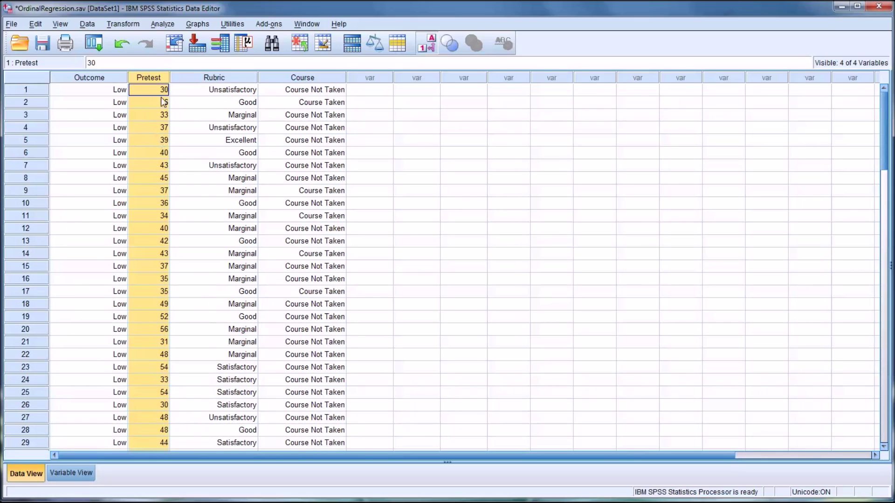
{"action": "left_click", "coordinate": [193, 80]}
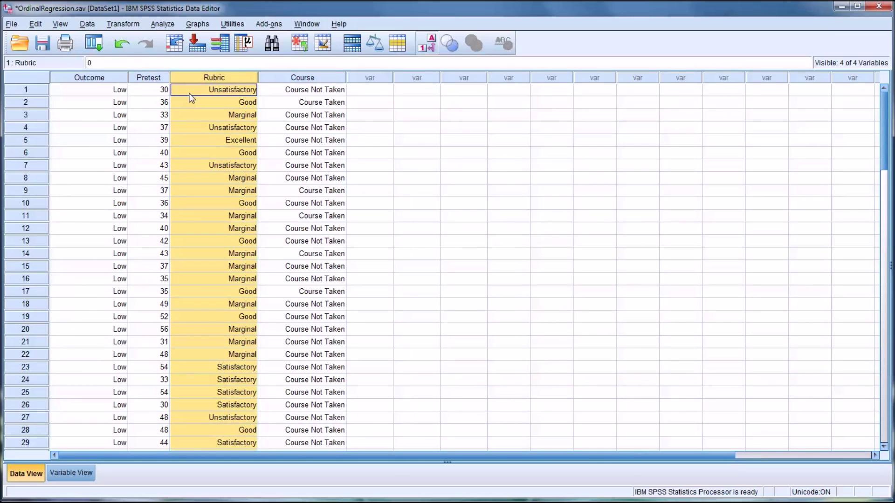
{"action": "left_click", "coordinate": [189, 92]}
{"action": "left_click", "coordinate": [189, 106]}
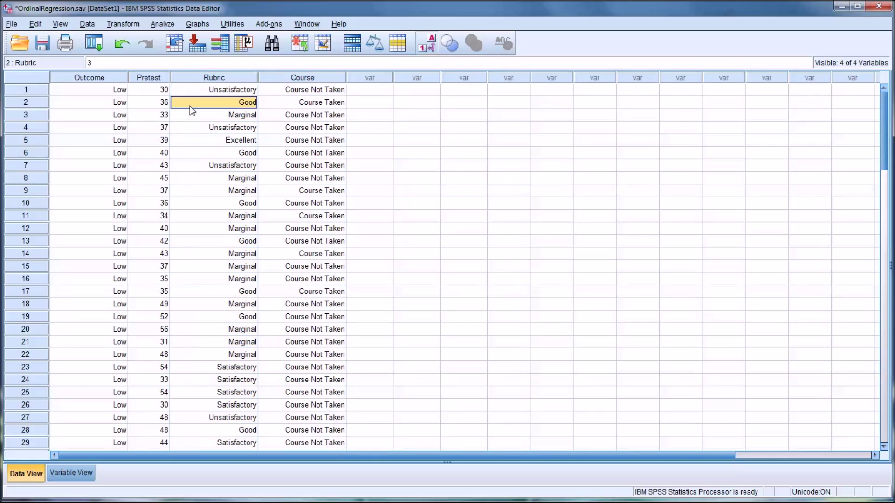
{"action": "left_click", "coordinate": [427, 46]}
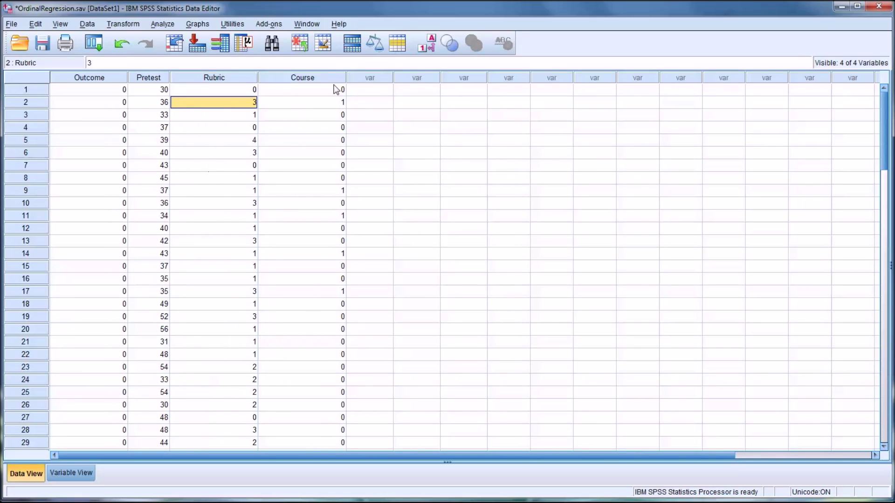
{"action": "left_click", "coordinate": [422, 50]}
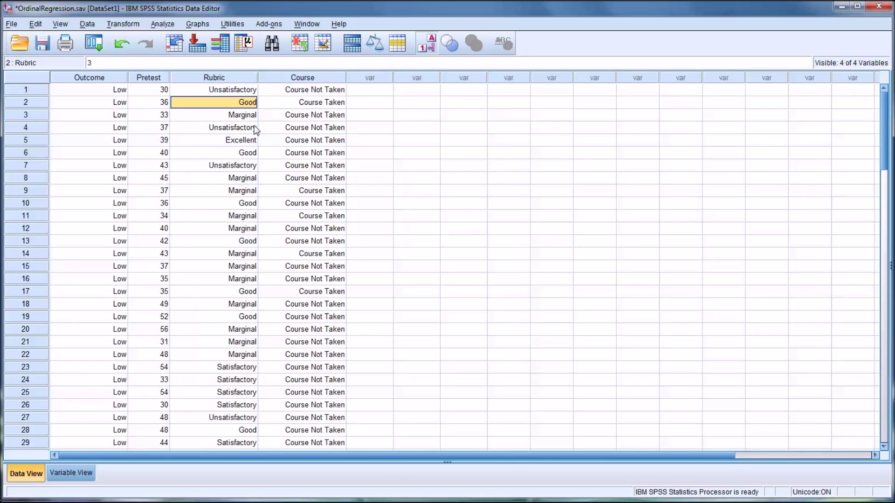
{"action": "left_click", "coordinate": [287, 80]}
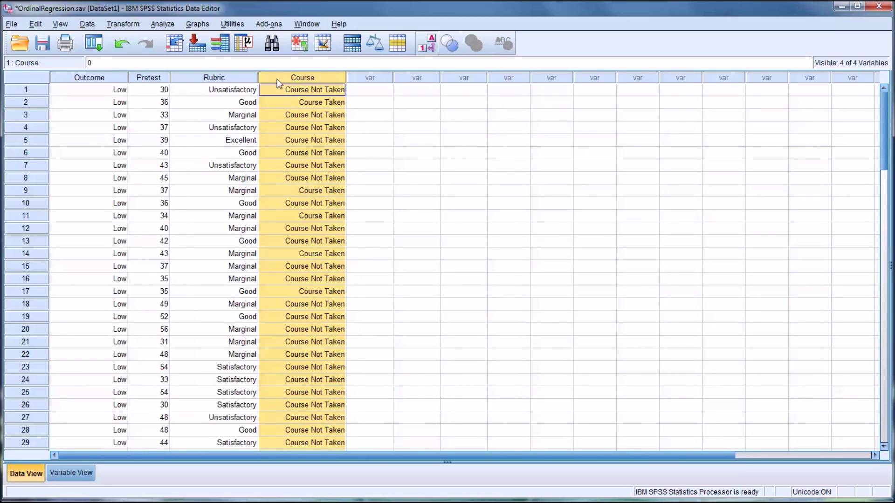
{"action": "left_click", "coordinate": [428, 46]}
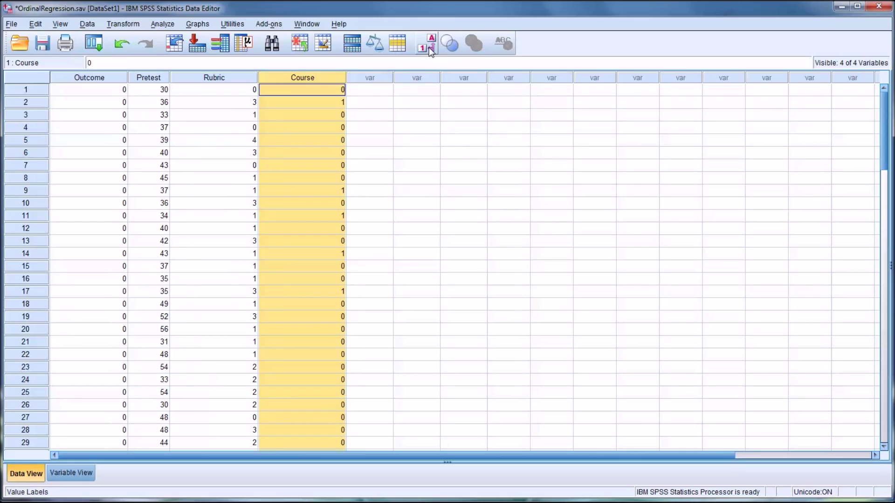
{"action": "left_click", "coordinate": [429, 46]}
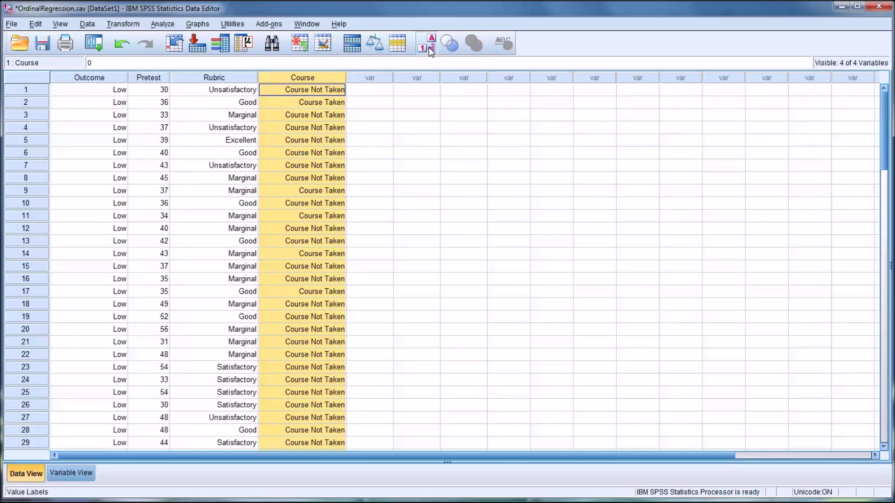
{"action": "double_click", "coordinate": [275, 89]}
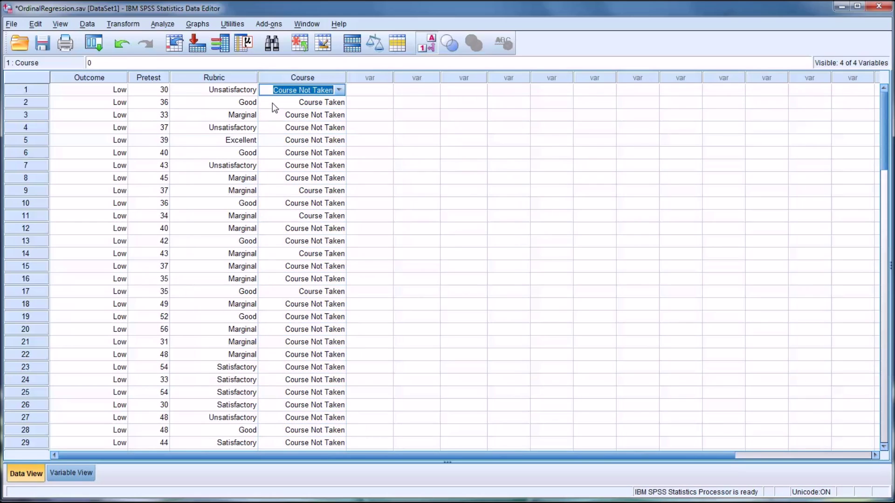
{"action": "left_click", "coordinate": [272, 102]}
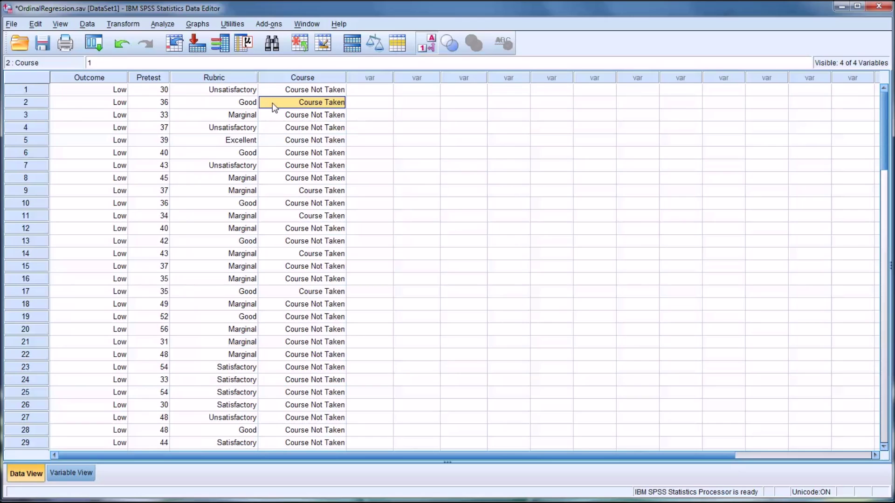
{"action": "left_click", "coordinate": [285, 78]}
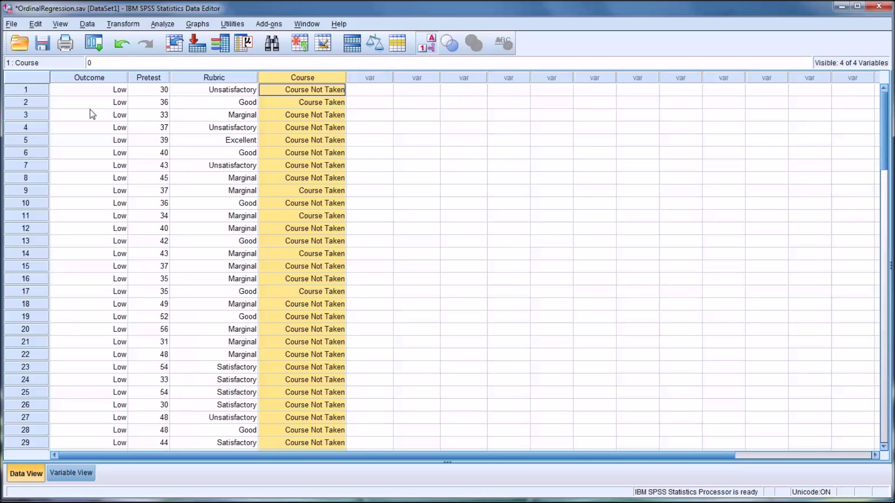
{"action": "scroll", "coordinate": [86, 161], "scroll_direction": "down", "scroll_amount": 3}
{"action": "scroll", "coordinate": [86, 161], "scroll_direction": "down", "scroll_amount": 13}
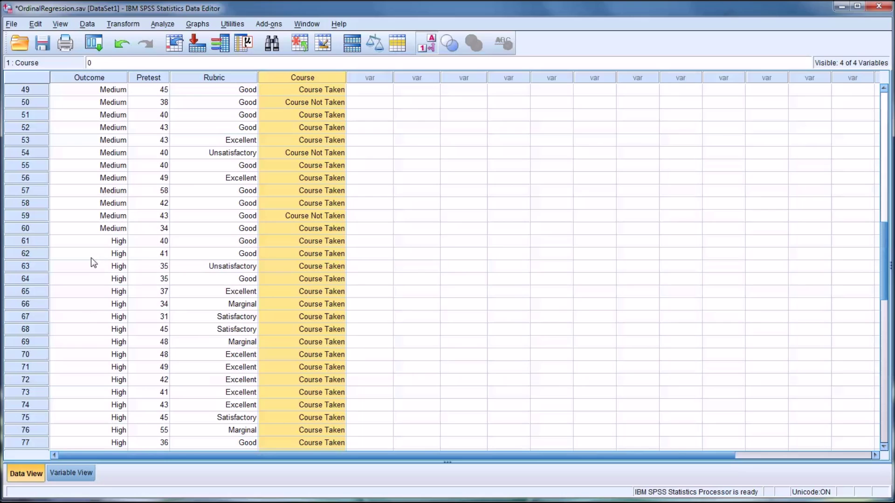
{"action": "scroll", "coordinate": [91, 258], "scroll_direction": "up", "scroll_amount": 12}
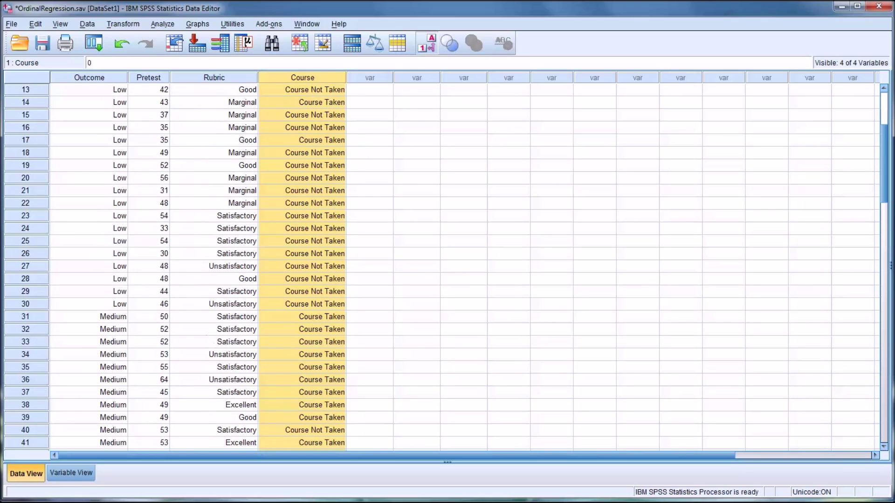
{"action": "scroll", "coordinate": [426, 283], "scroll_direction": "up", "scroll_amount": 4}
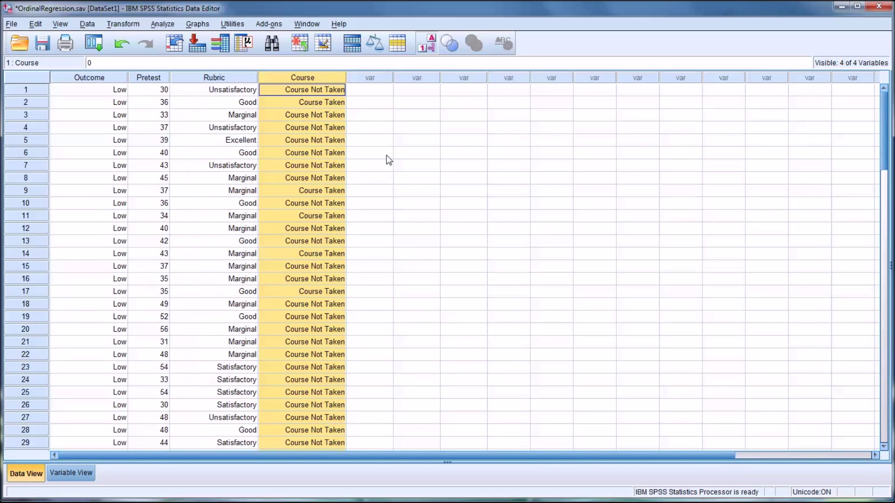
- Start an Ordinal Regression with Status as the dependent variable
{"action": "left_click", "coordinate": [384, 93]}
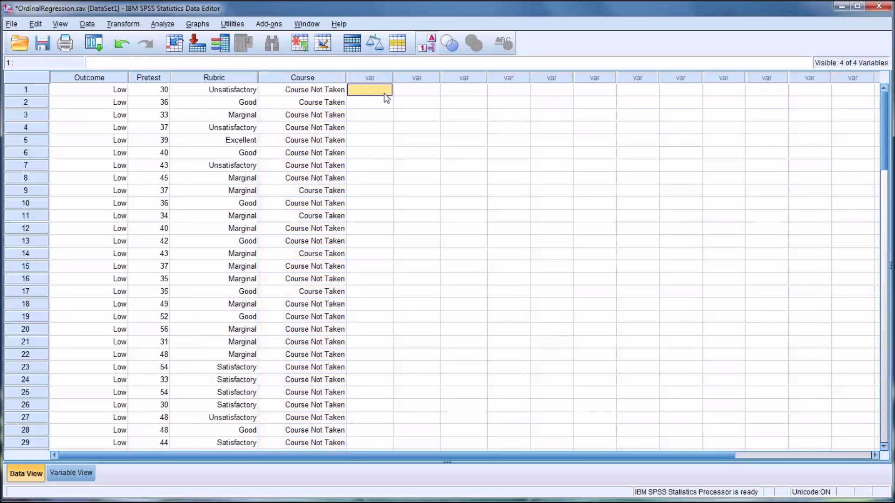
{"action": "left_click", "coordinate": [164, 24]}
{"action": "mouse_move", "coordinate": [220, 118]}
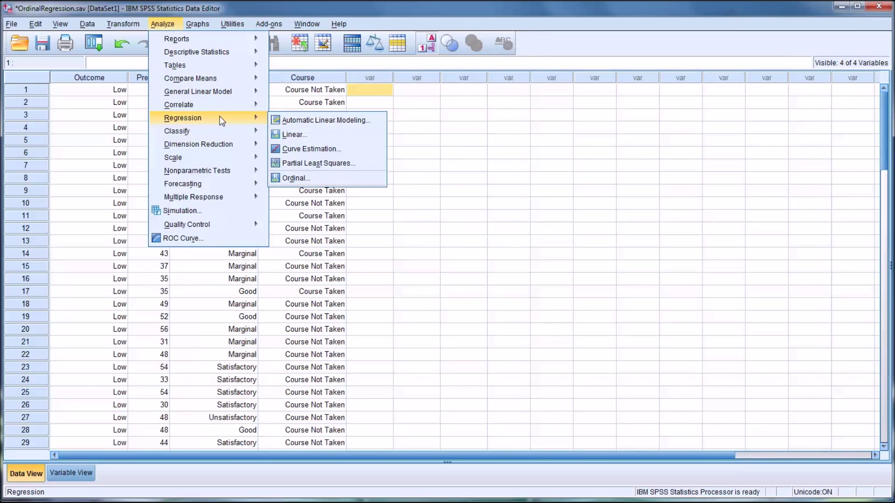
{"action": "left_click", "coordinate": [317, 177]}
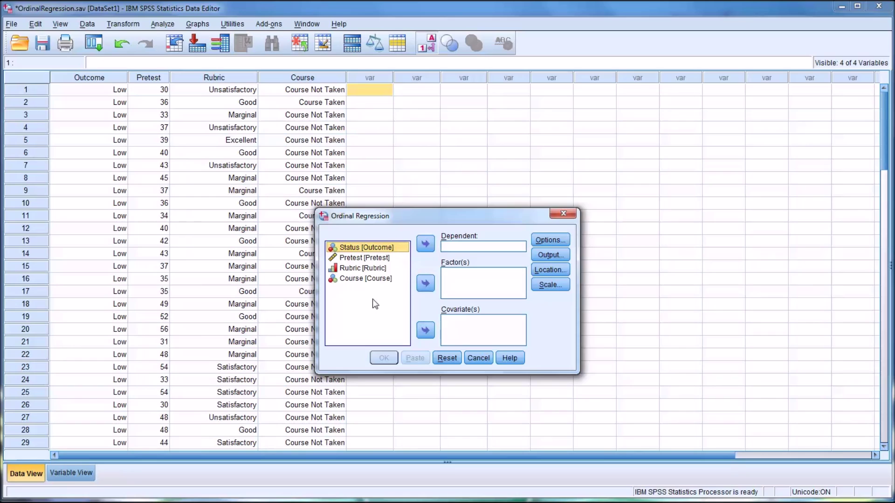
{"action": "left_click", "coordinate": [424, 246]}
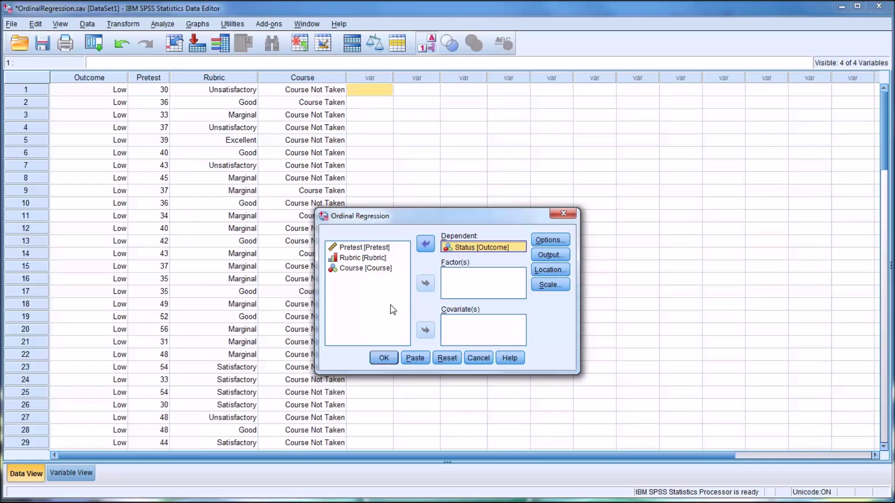
- Add Rubric and Course as factors and keep the default Options settings
{"action": "left_click", "coordinate": [352, 259]}
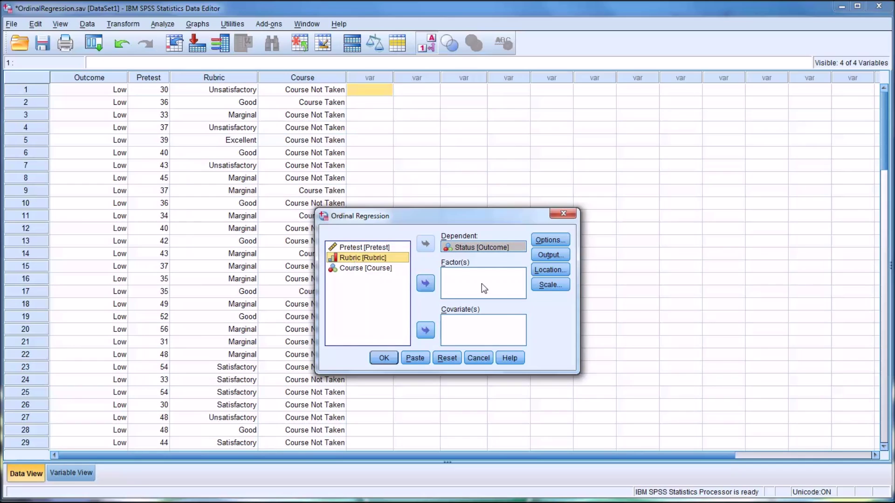
{"action": "left_click", "coordinate": [426, 284]}
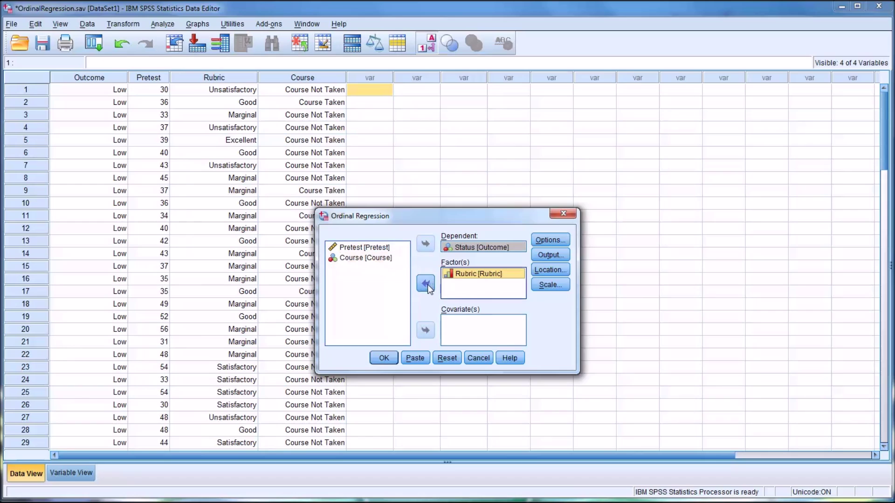
{"action": "left_click", "coordinate": [361, 258]}
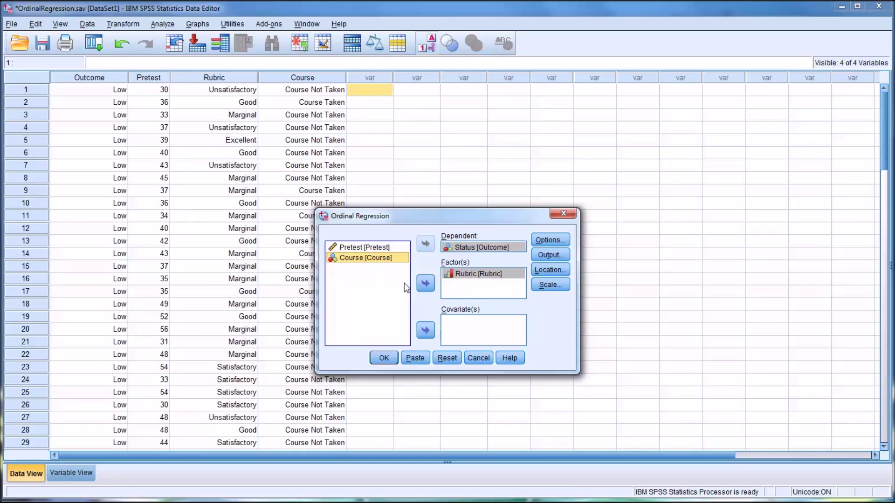
{"action": "left_click", "coordinate": [424, 283]}
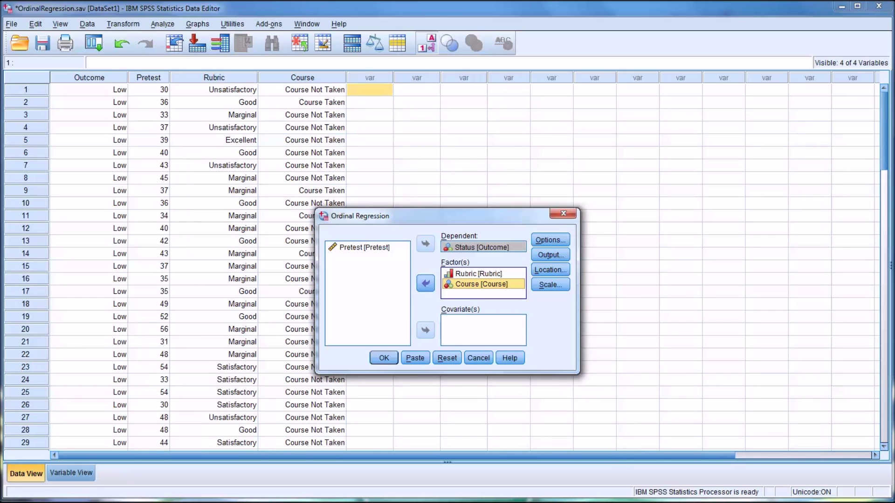
{"action": "left_click", "coordinate": [549, 239]}
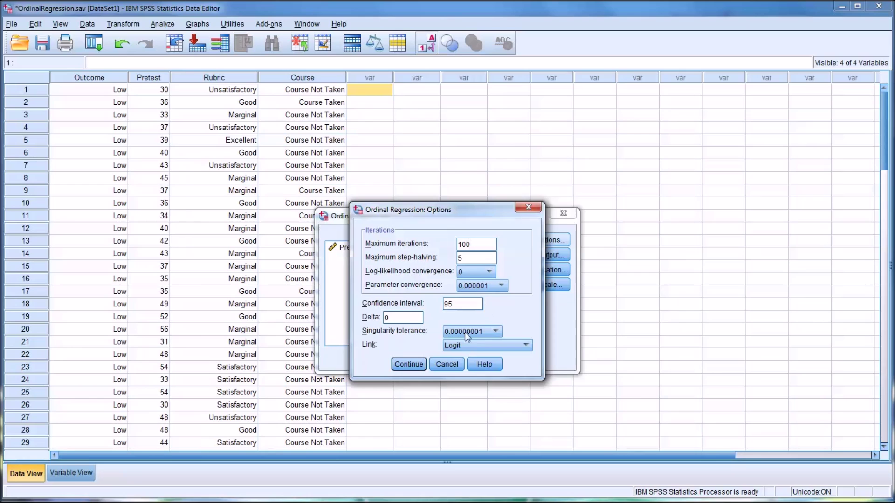
{"action": "left_click", "coordinate": [407, 364]}
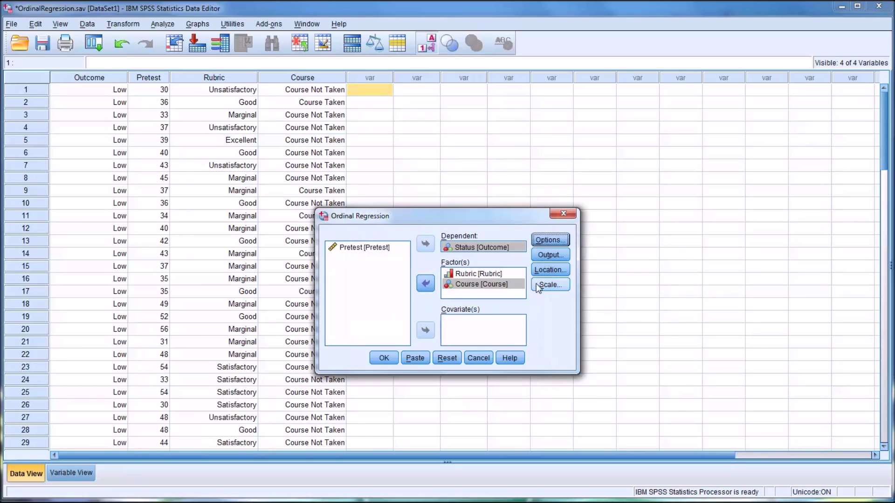
{"action": "left_click", "coordinate": [536, 257]}
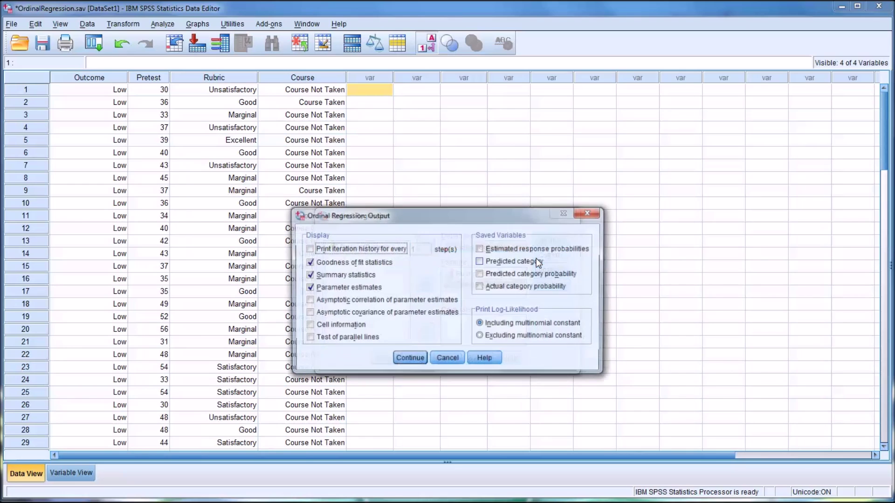
- Include the test of parallel lines, keep the default location and scale models, and run
{"action": "left_click", "coordinate": [307, 343]}
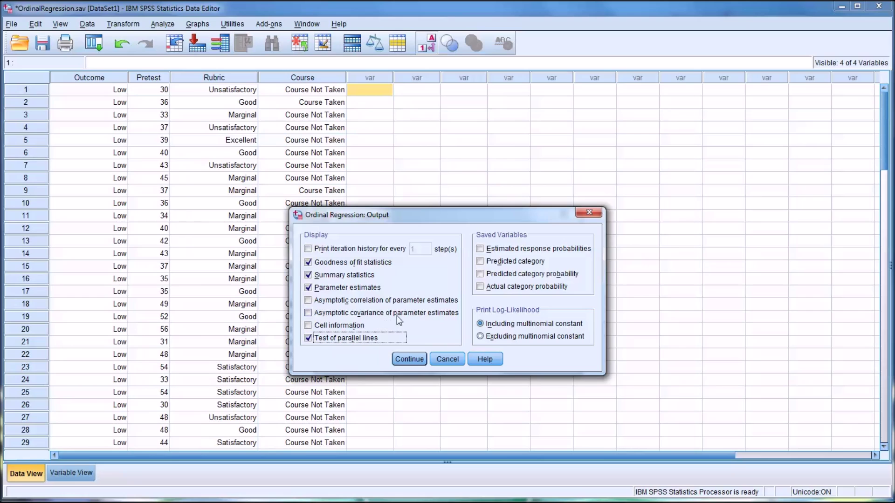
{"action": "left_click", "coordinate": [407, 360]}
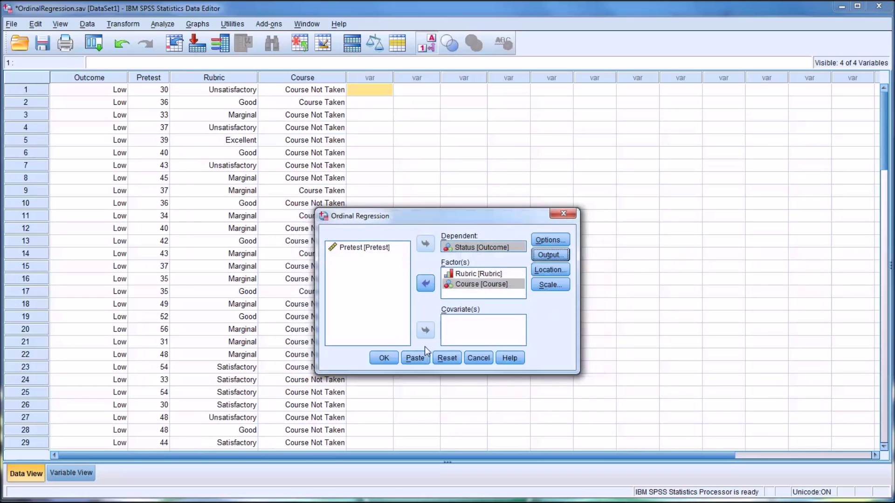
{"action": "left_click", "coordinate": [552, 269]}
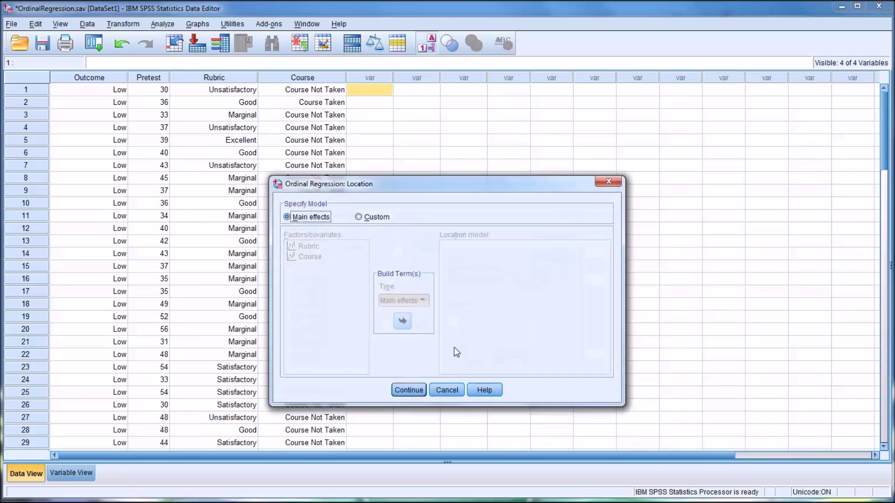
{"action": "left_click", "coordinate": [407, 390]}
{"action": "left_click", "coordinate": [565, 289]}
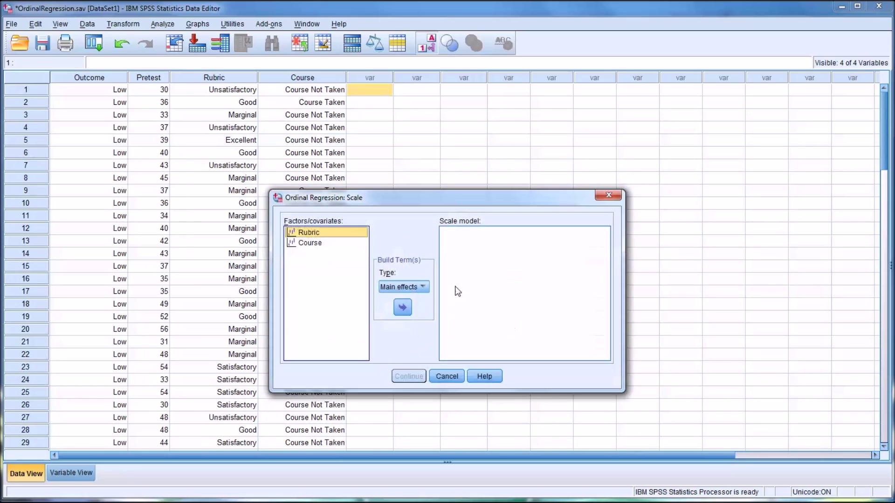
{"action": "left_click", "coordinate": [446, 376]}
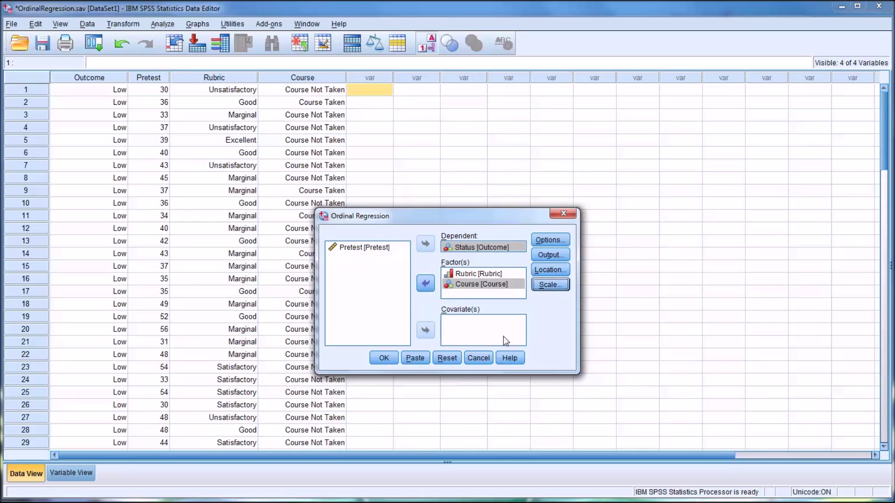
{"action": "left_click", "coordinate": [382, 359]}
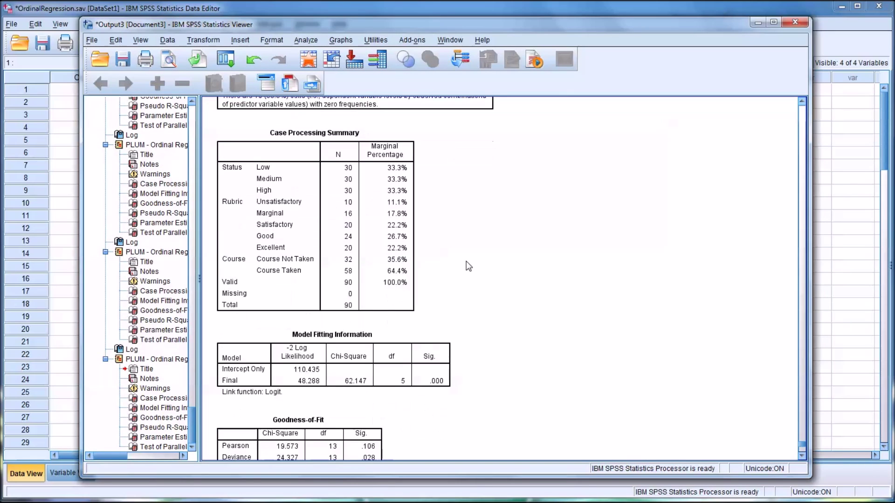
{"action": "scroll", "coordinate": [468, 266], "scroll_direction": "down", "scroll_amount": 1}
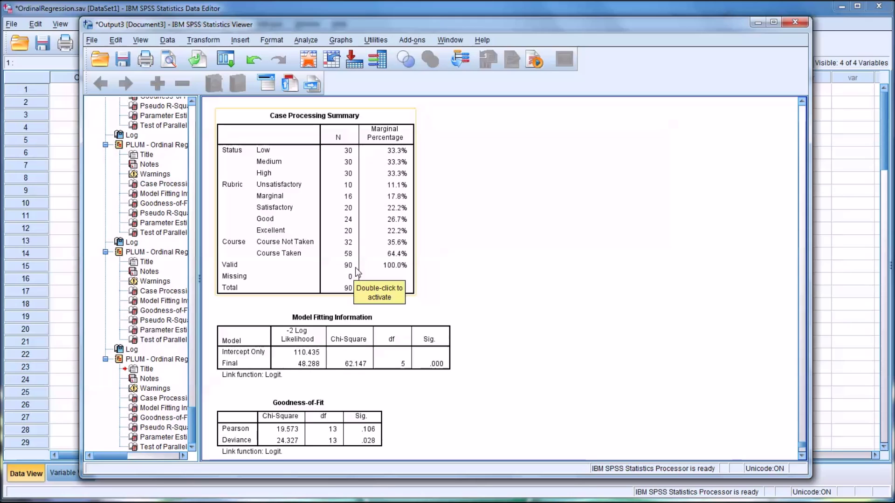
{"action": "scroll", "coordinate": [443, 303], "scroll_direction": "down", "scroll_amount": 5}
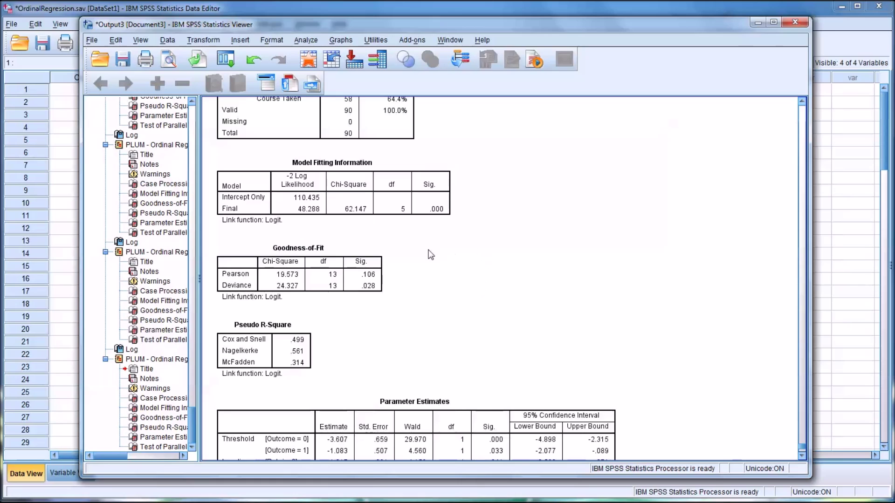
{"action": "scroll", "coordinate": [430, 254], "scroll_direction": "down", "scroll_amount": 1}
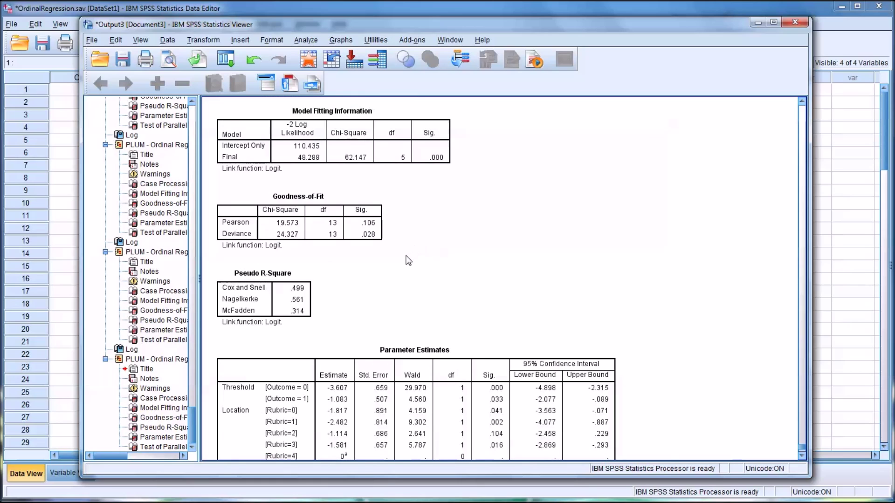
{"action": "left_click", "coordinate": [380, 229]}
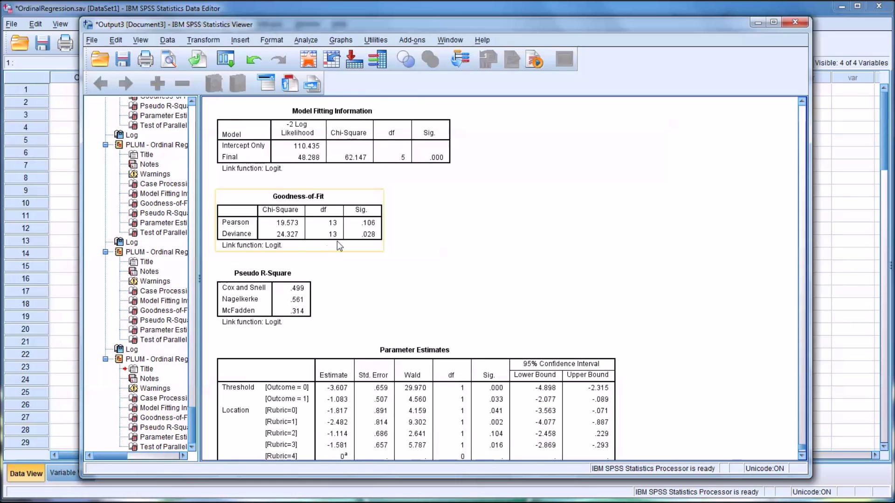
{"action": "left_click", "coordinate": [347, 259]}
{"action": "left_click", "coordinate": [415, 400]}
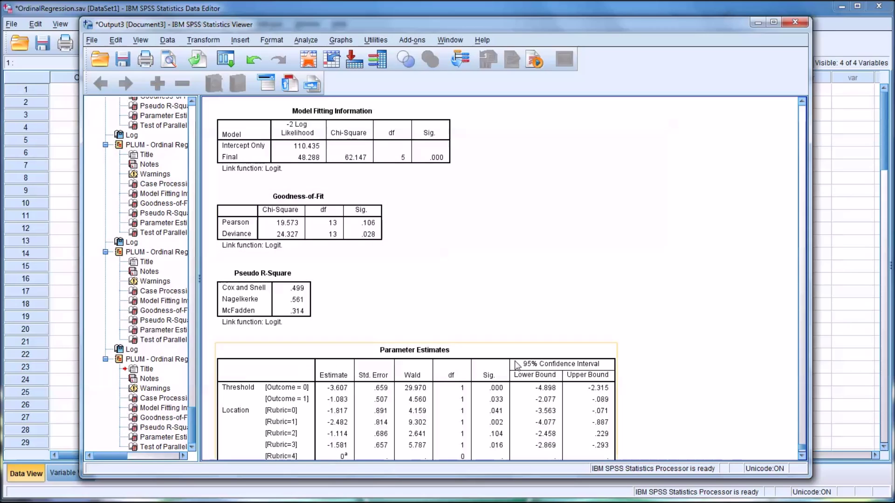
{"action": "scroll", "coordinate": [382, 239], "scroll_direction": "down", "scroll_amount": 2}
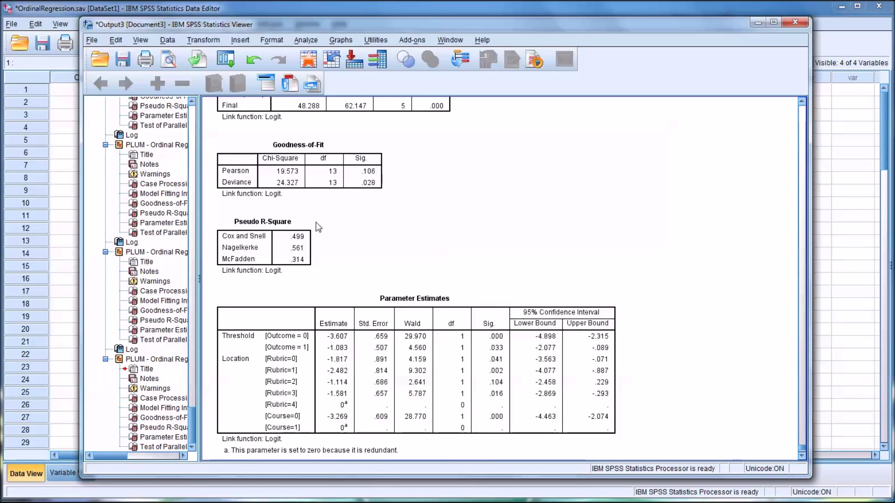
{"action": "left_click", "coordinate": [298, 254]}
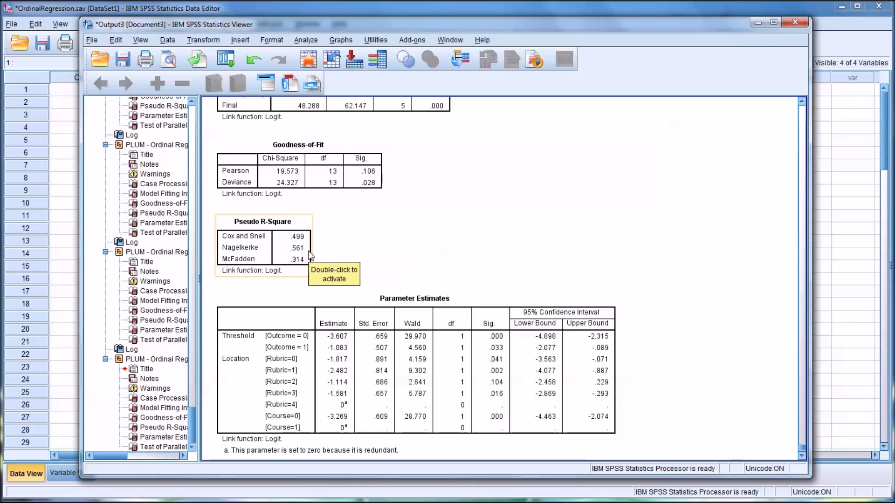
{"action": "left_click", "coordinate": [326, 256]}
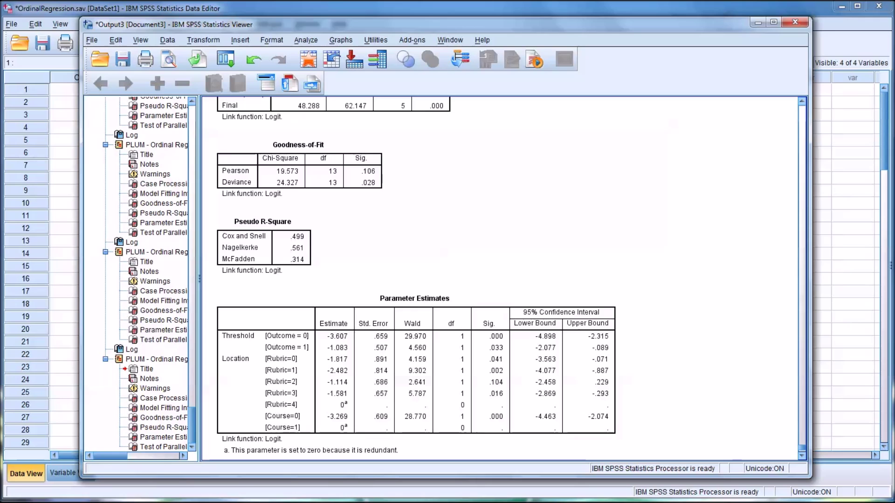
{"action": "left_click", "coordinate": [583, 326]}
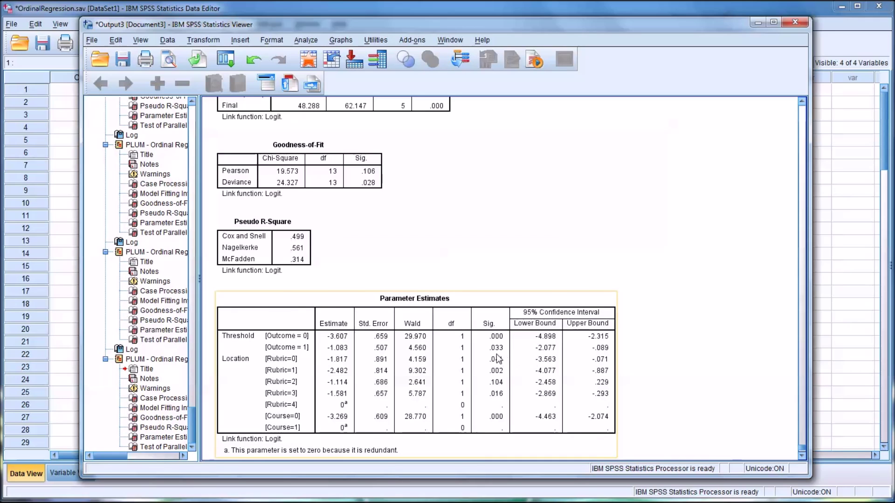
{"action": "scroll", "coordinate": [498, 359], "scroll_direction": "down", "scroll_amount": 3}
{"action": "scroll", "coordinate": [492, 349], "scroll_direction": "down", "scroll_amount": 5}
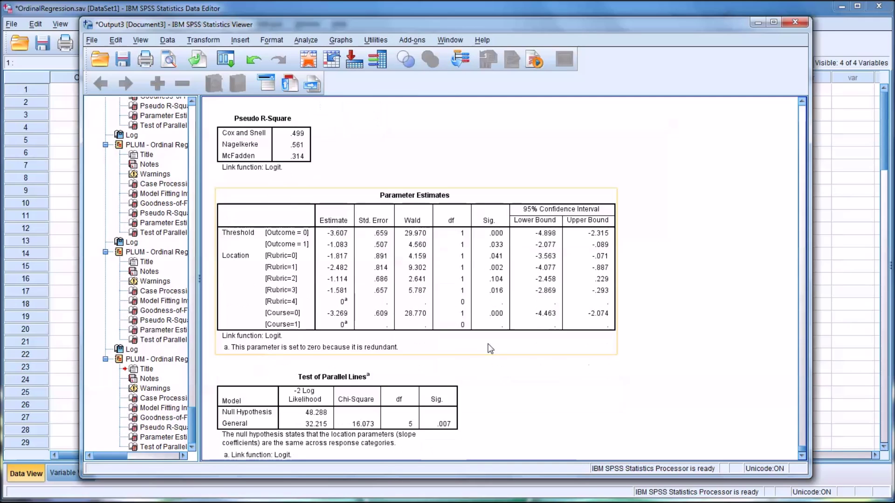
{"action": "left_click", "coordinate": [416, 385]}
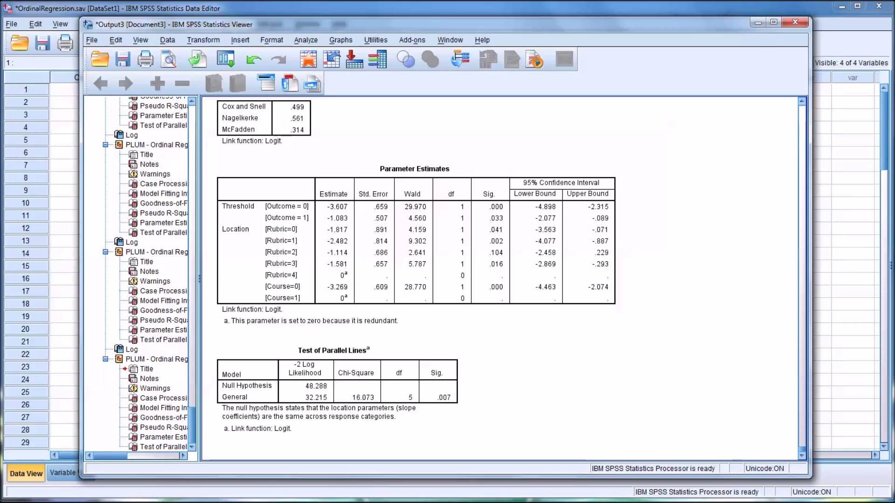
{"action": "left_click", "coordinate": [395, 414]}
{"action": "scroll", "coordinate": [529, 408], "scroll_direction": "up", "scroll_amount": 3}
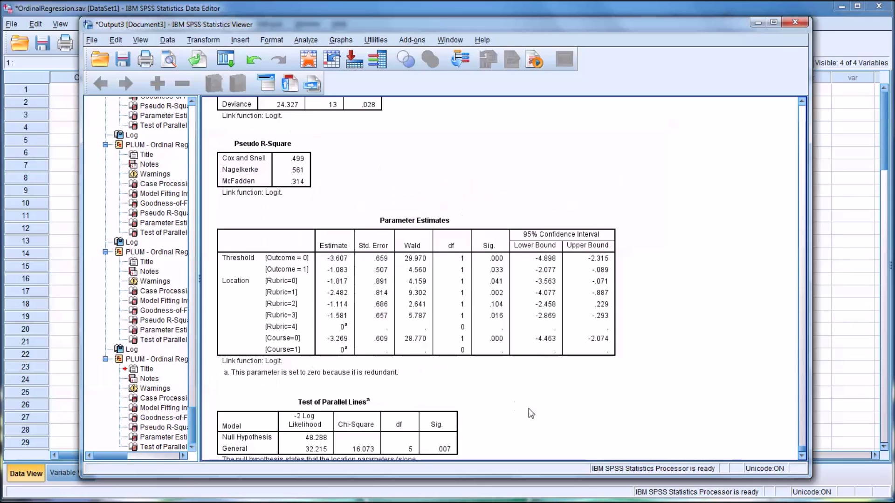
{"action": "scroll", "coordinate": [538, 416], "scroll_direction": "up", "scroll_amount": 2}
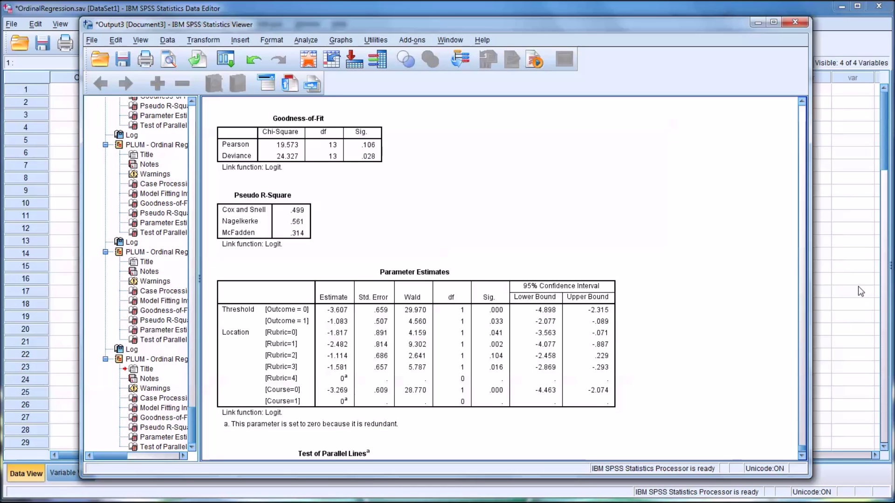
- Reopen Ordinal Regression from the data editor, add Pretest under Covariate(s), and run it
{"action": "left_click", "coordinate": [846, 285]}
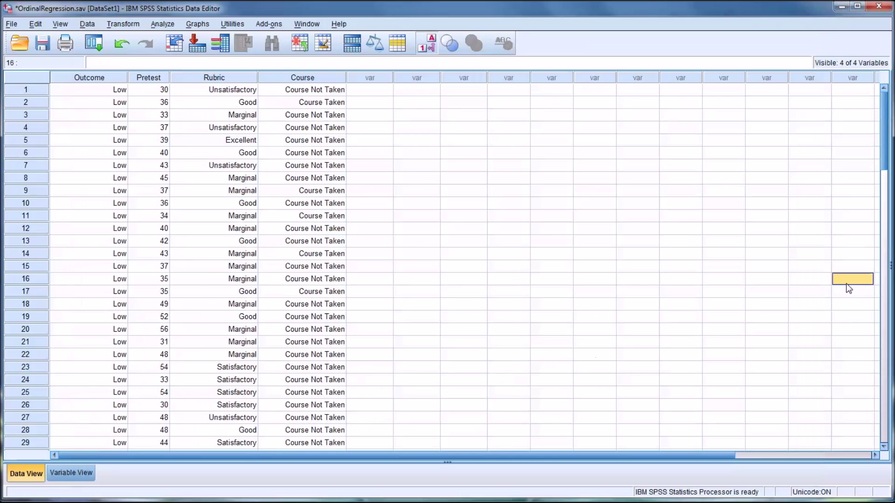
{"action": "left_click", "coordinate": [158, 24]}
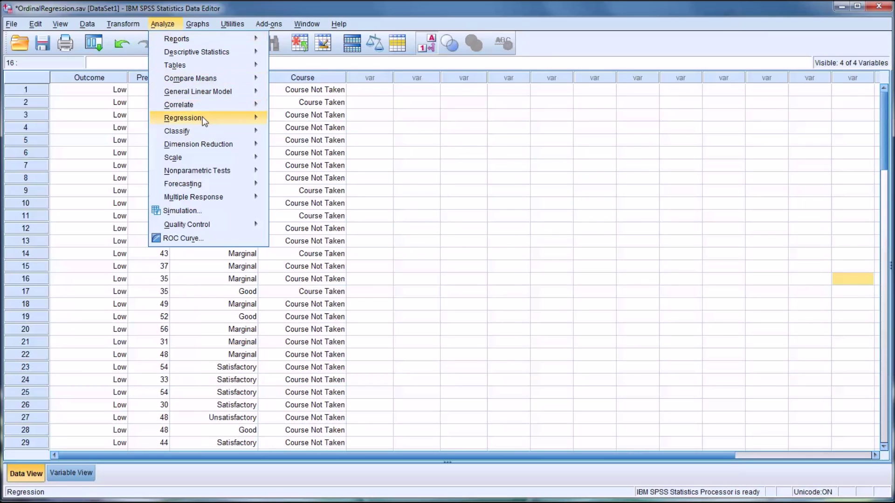
{"action": "mouse_move", "coordinate": [202, 116]}
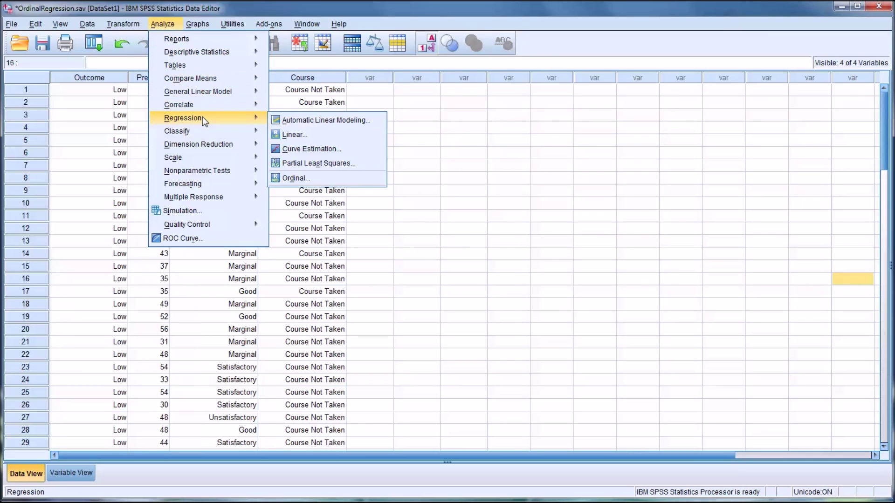
{"action": "left_click", "coordinate": [311, 178]}
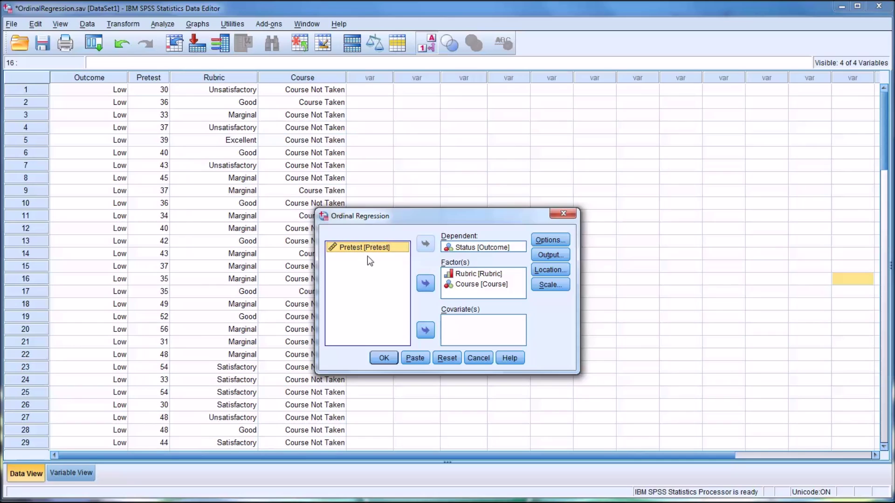
{"action": "left_click", "coordinate": [425, 329]}
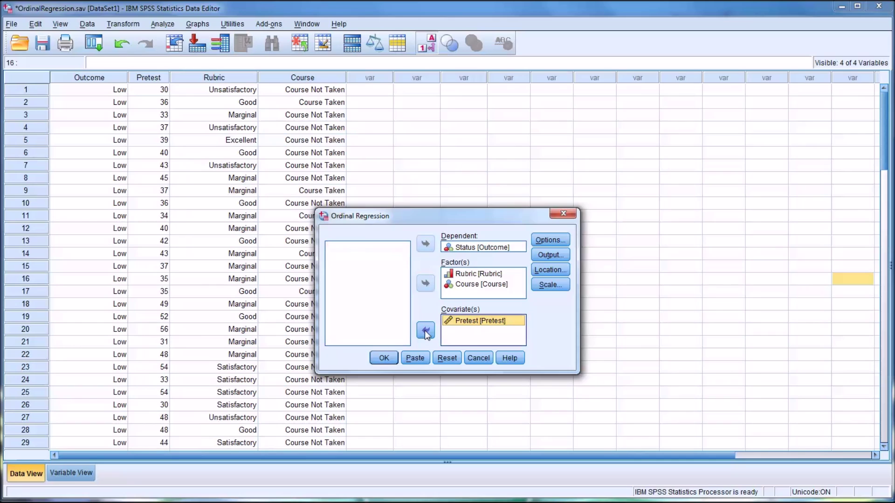
{"action": "left_click", "coordinate": [384, 358]}
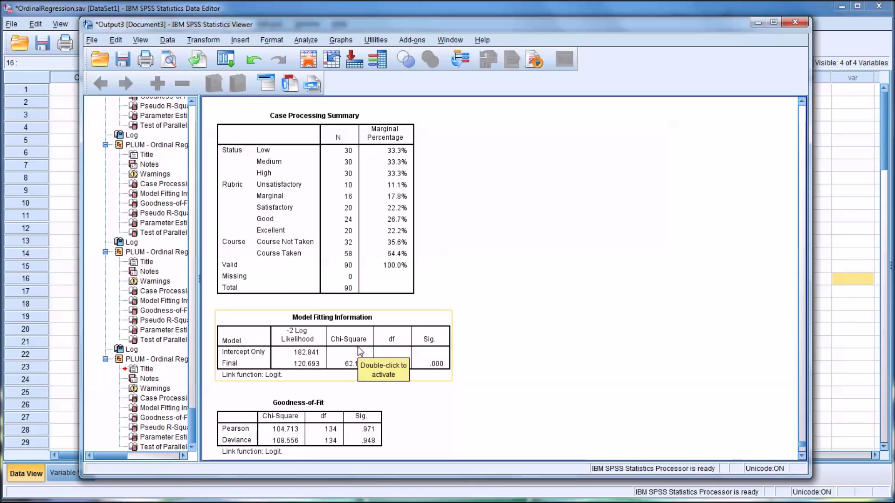
{"action": "scroll", "coordinate": [357, 346], "scroll_direction": "down", "scroll_amount": 3}
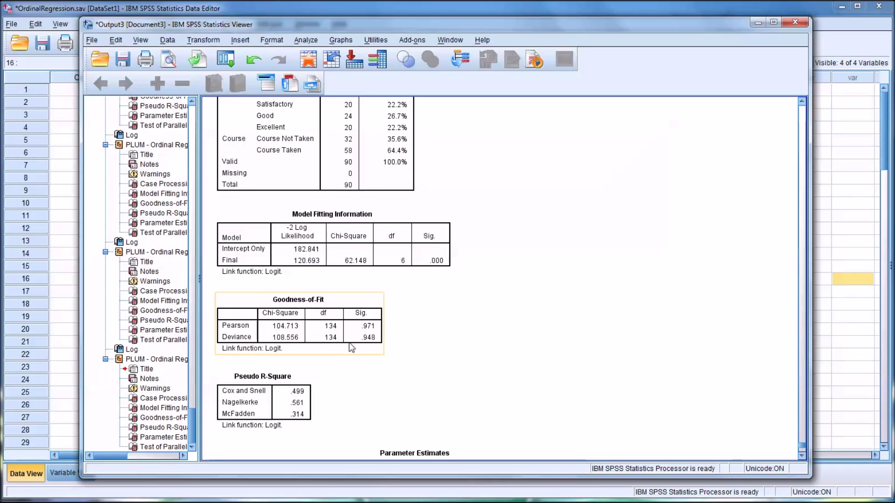
{"action": "scroll", "coordinate": [372, 334], "scroll_direction": "down", "scroll_amount": 8}
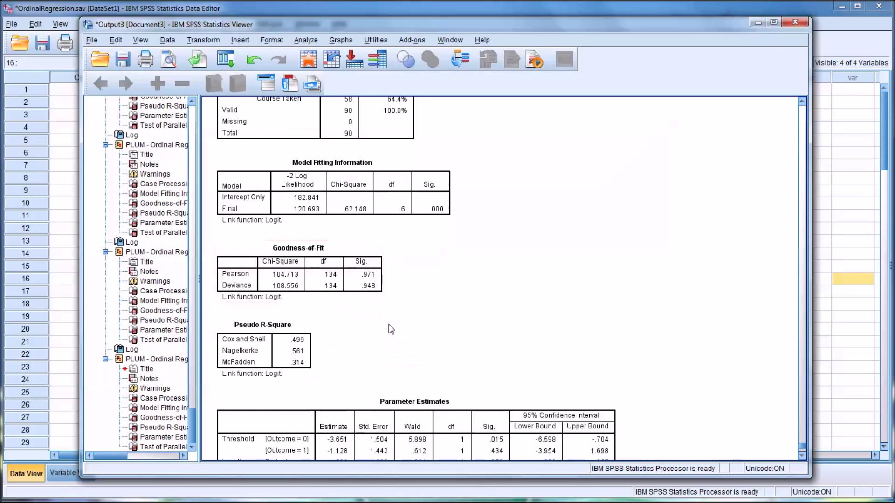
{"action": "scroll", "coordinate": [404, 324], "scroll_direction": "down", "scroll_amount": 2}
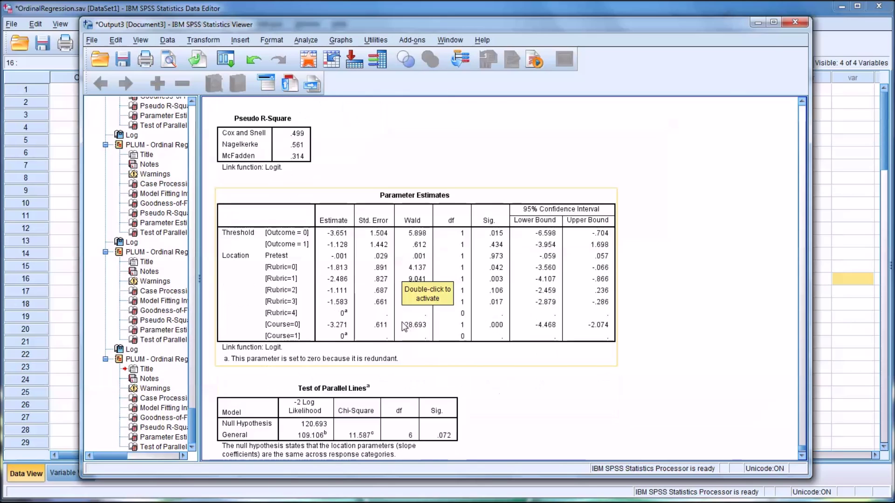